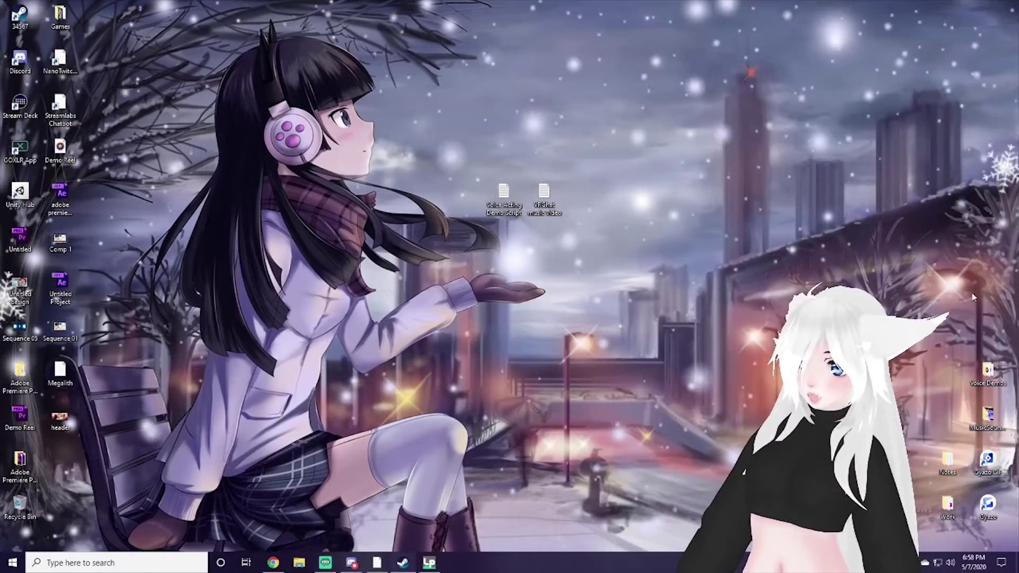
Step: Launch VRChat from the Steam library in Desktop (Non-VR) mode
drag(570, 107, 385, 95)
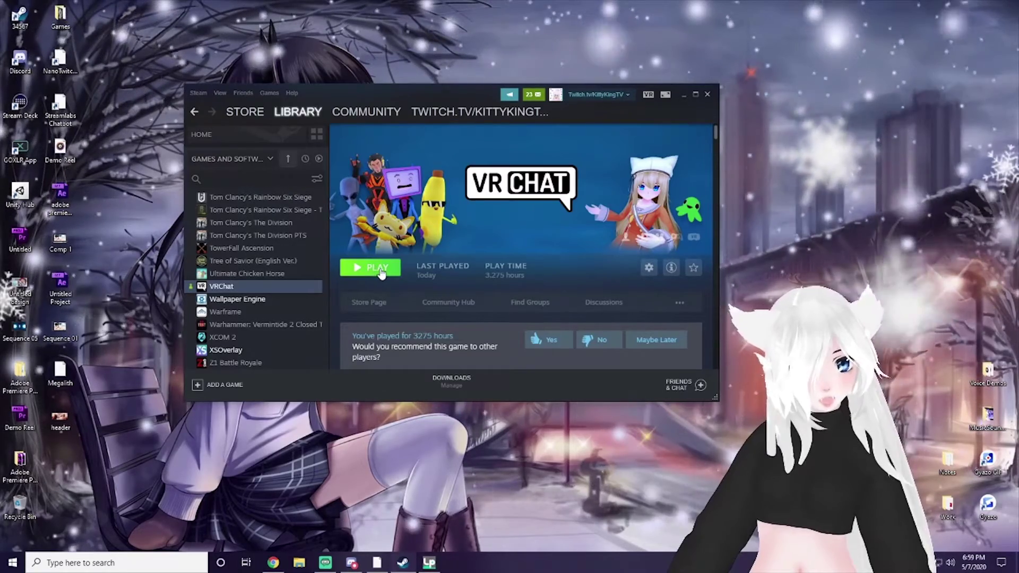
click(373, 270)
click(426, 283)
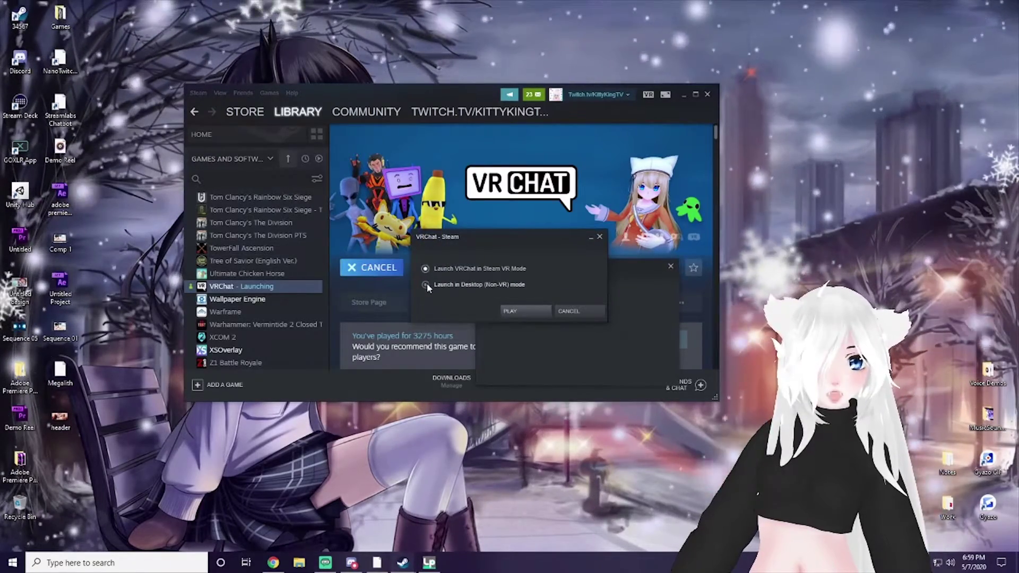
click(510, 312)
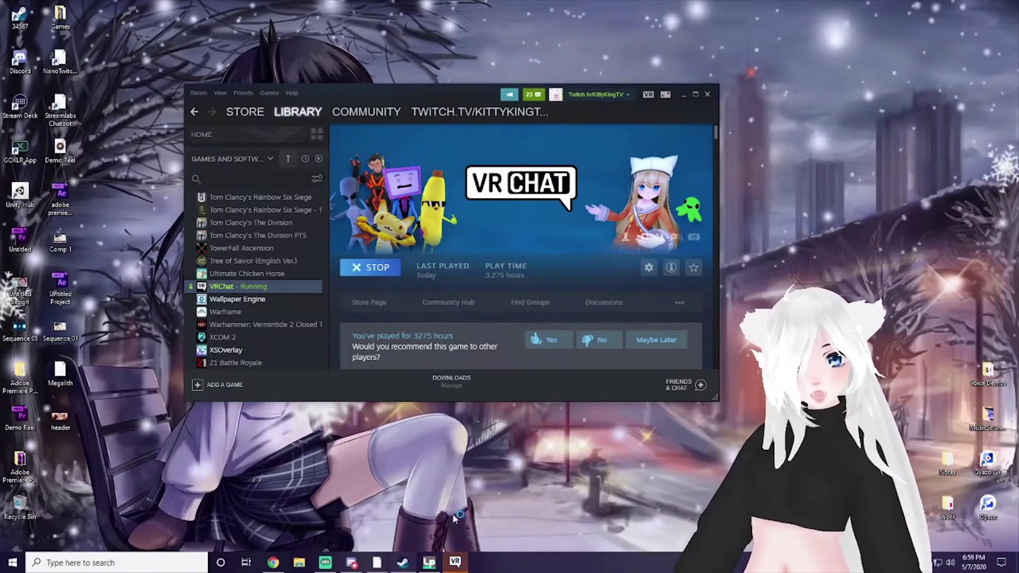
Step: Bring up the VRChat Configuration window and keep Graphics quality on VRHigh
click(456, 562)
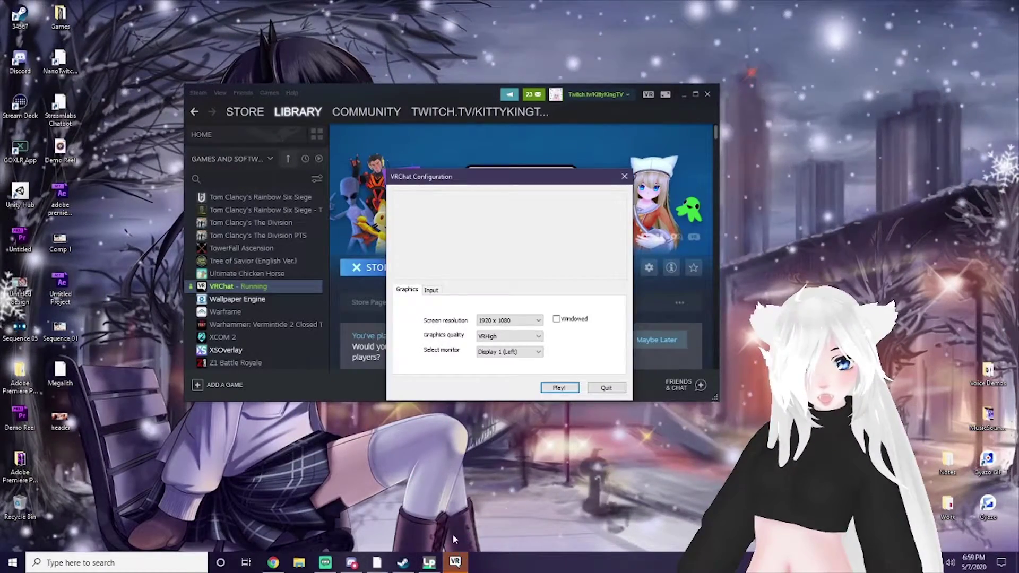
drag(521, 182, 513, 61)
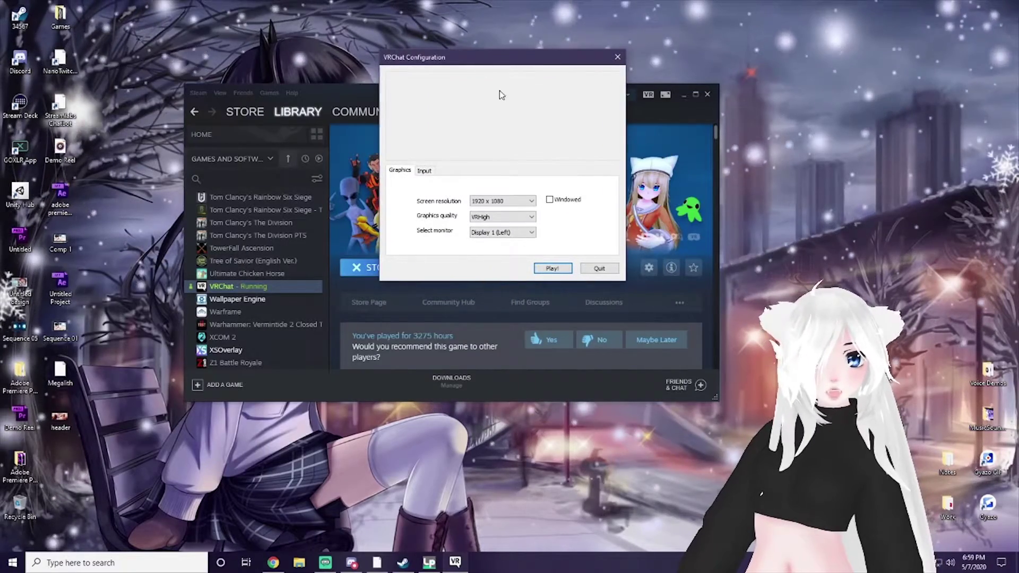
click(525, 216)
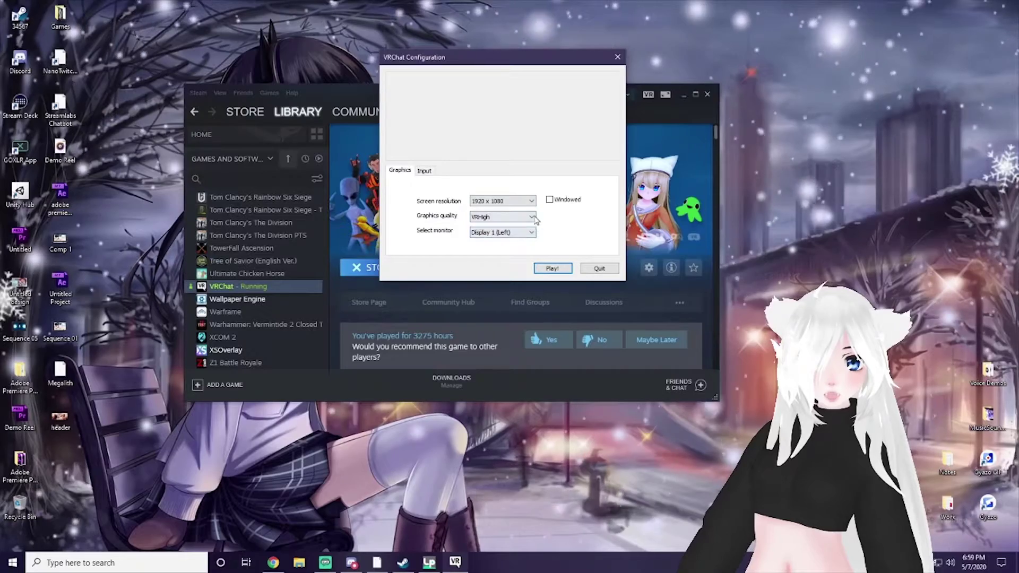
click(530, 217)
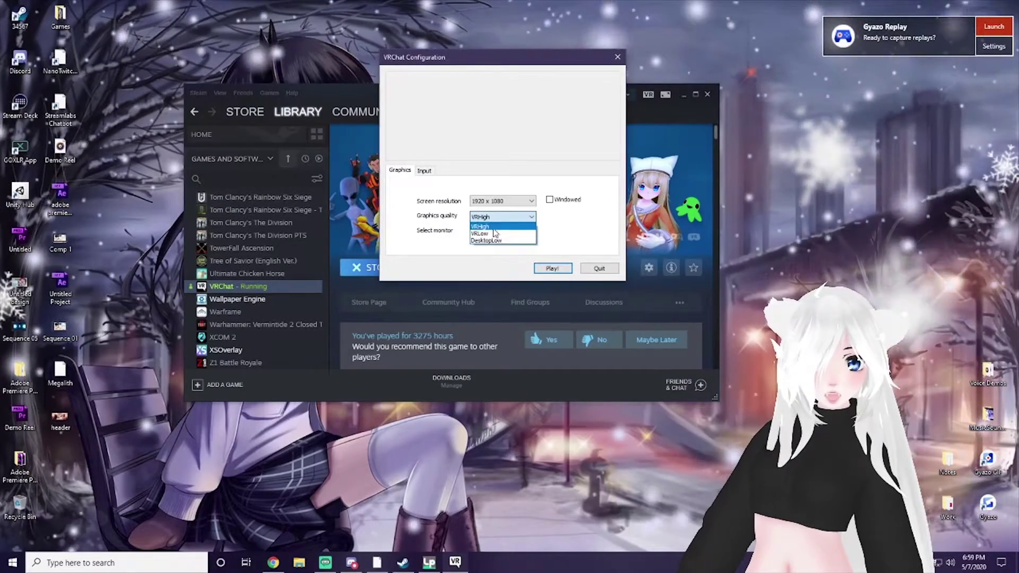
click(511, 227)
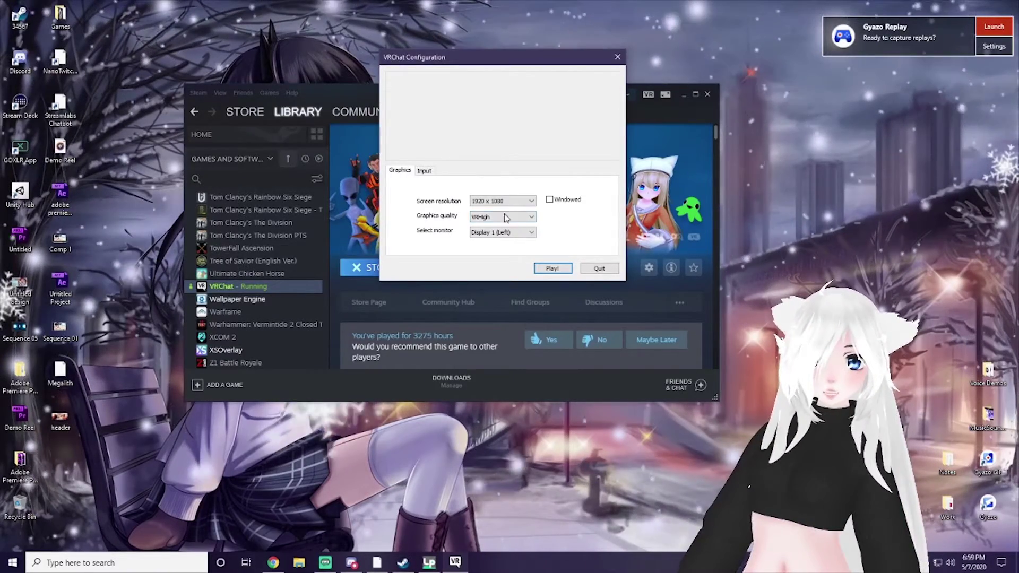
click(505, 218)
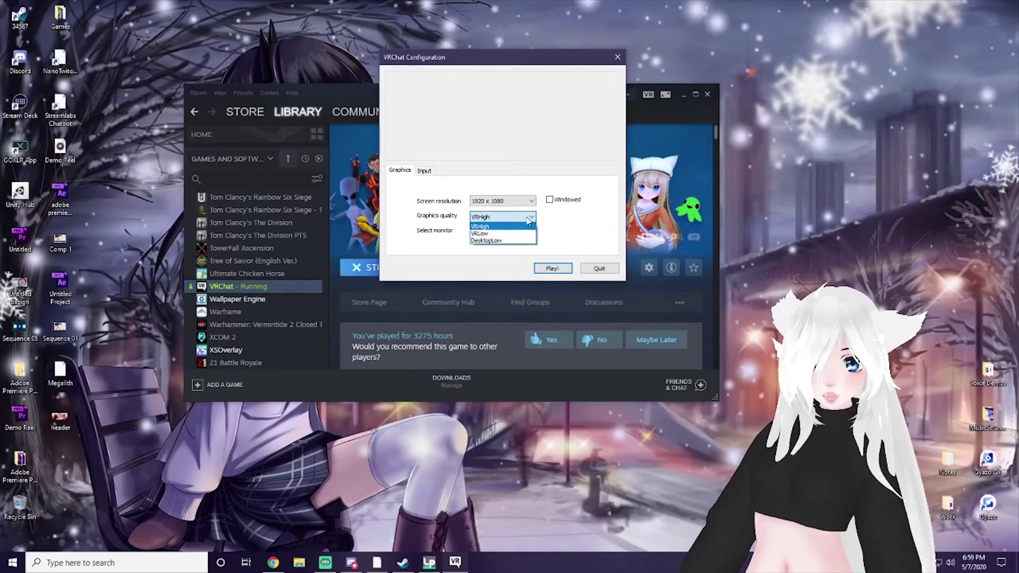
click(524, 223)
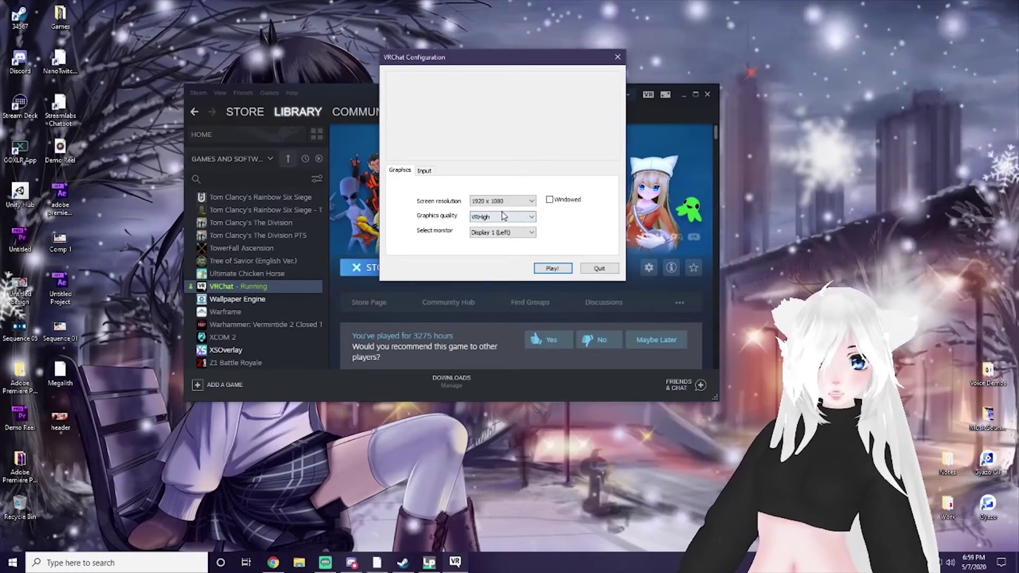
Step: Keep VRChat at 1920 x 1080, Windowed unchecked, on monitor Display 1 (Left)
click(529, 203)
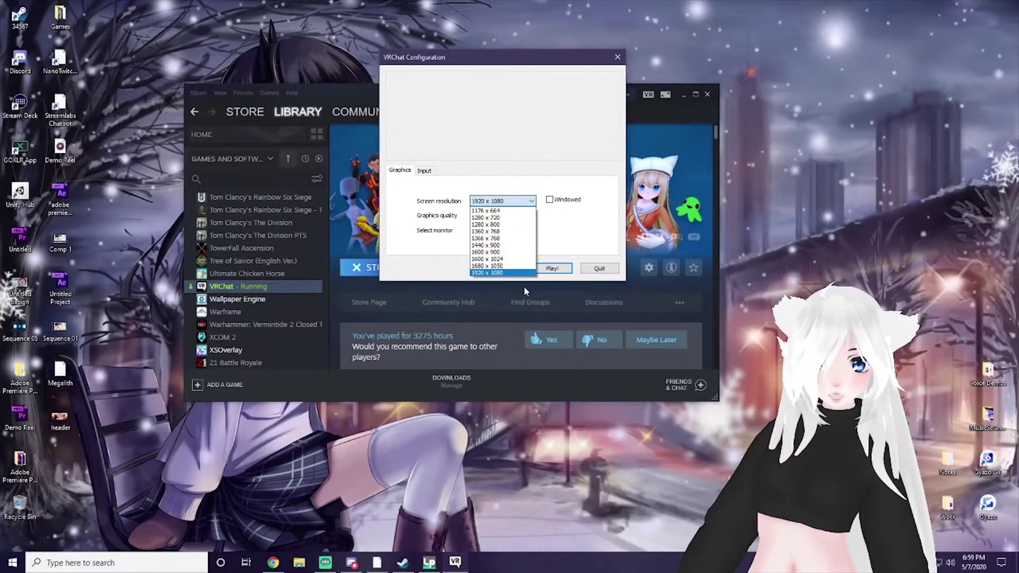
click(549, 200)
click(550, 200)
click(530, 202)
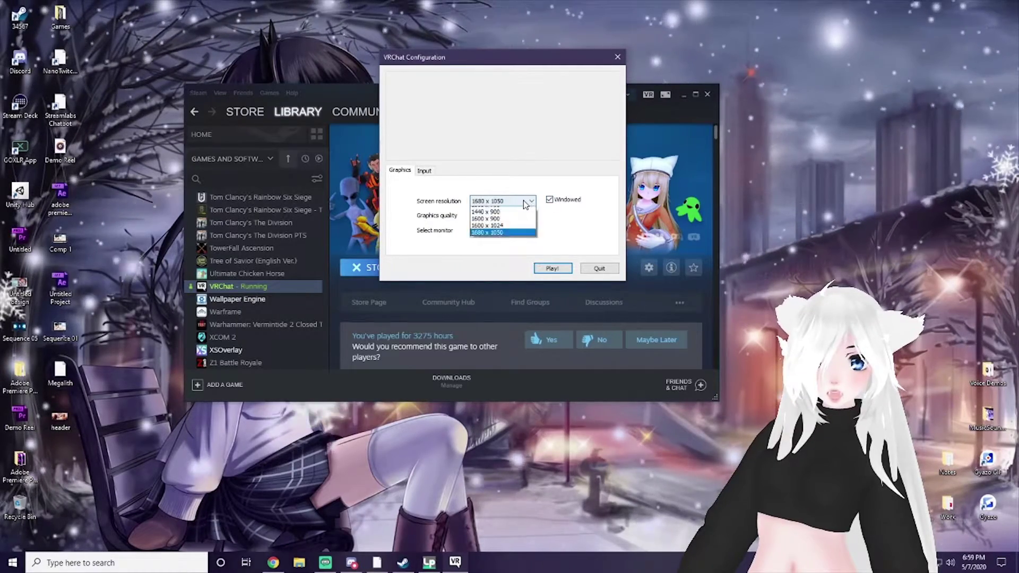
click(501, 273)
click(550, 200)
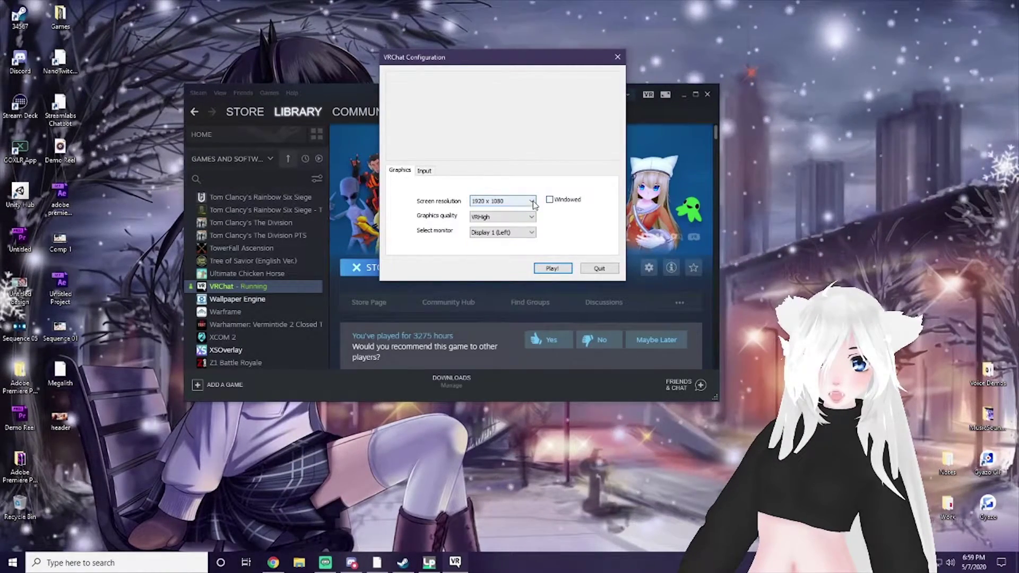
click(530, 201)
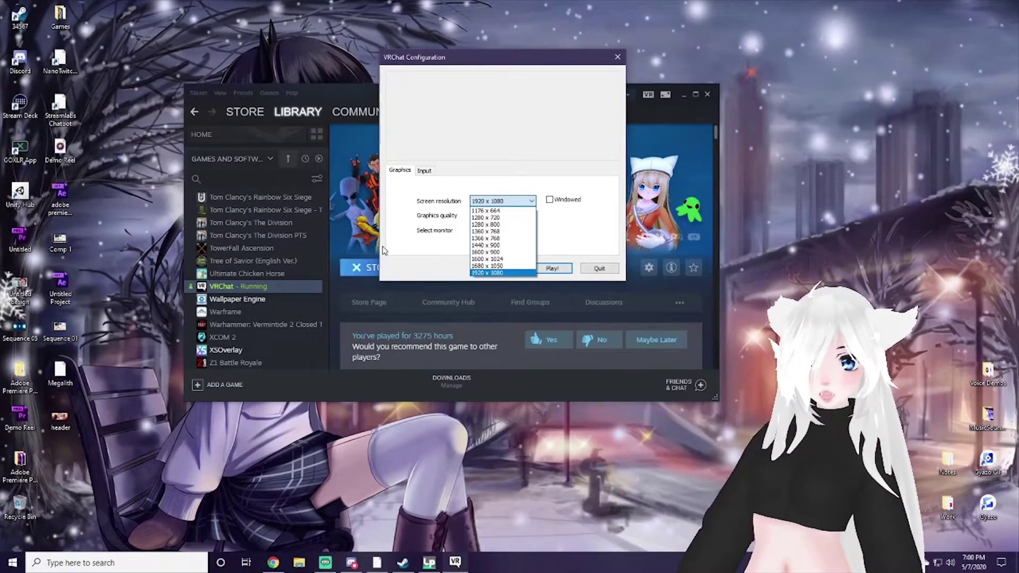
click(443, 132)
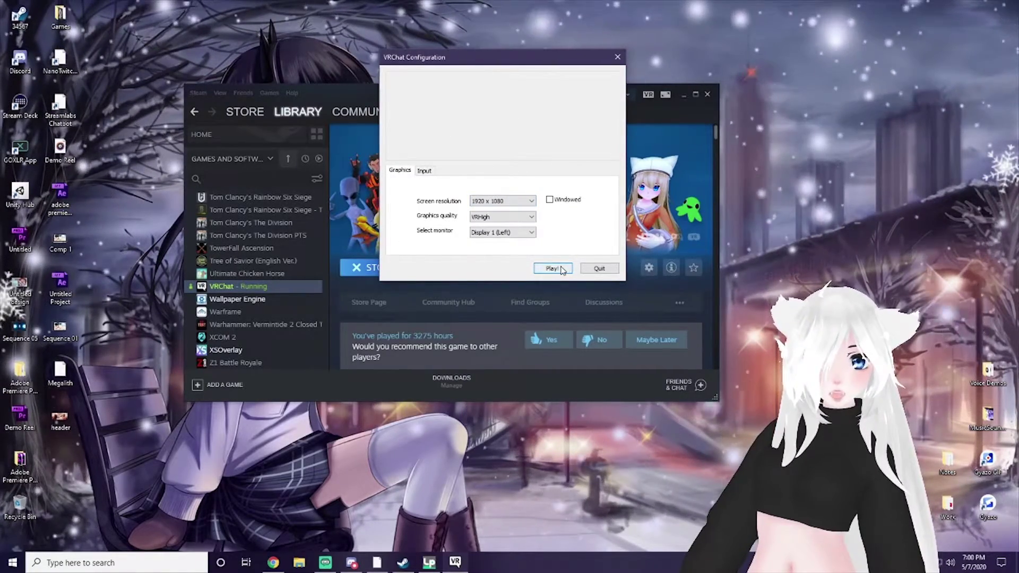
click(514, 232)
click(502, 240)
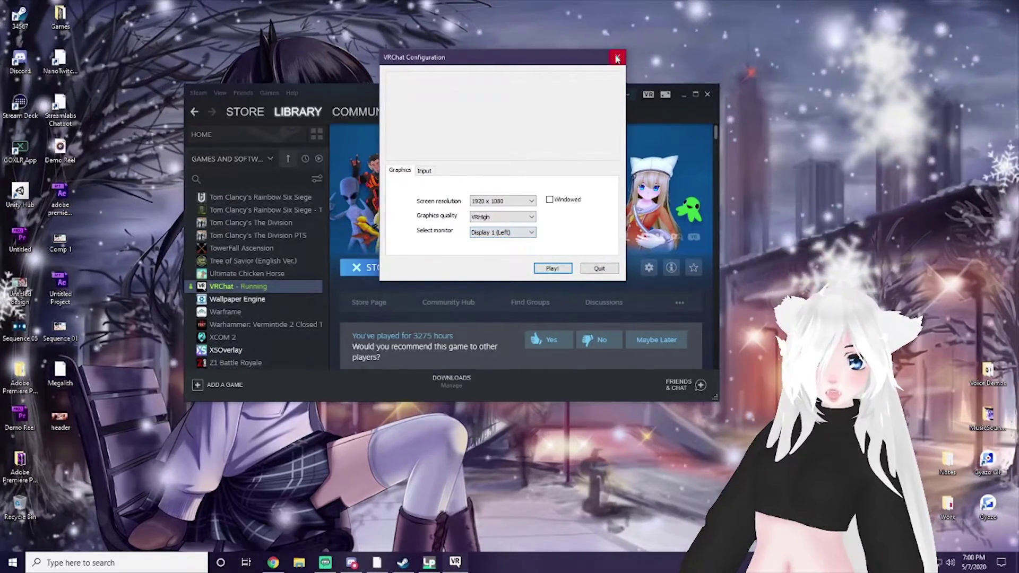
Step: Close the VRChat config, minimize Steam, and open Streamlabs OBS Output settings
click(617, 58)
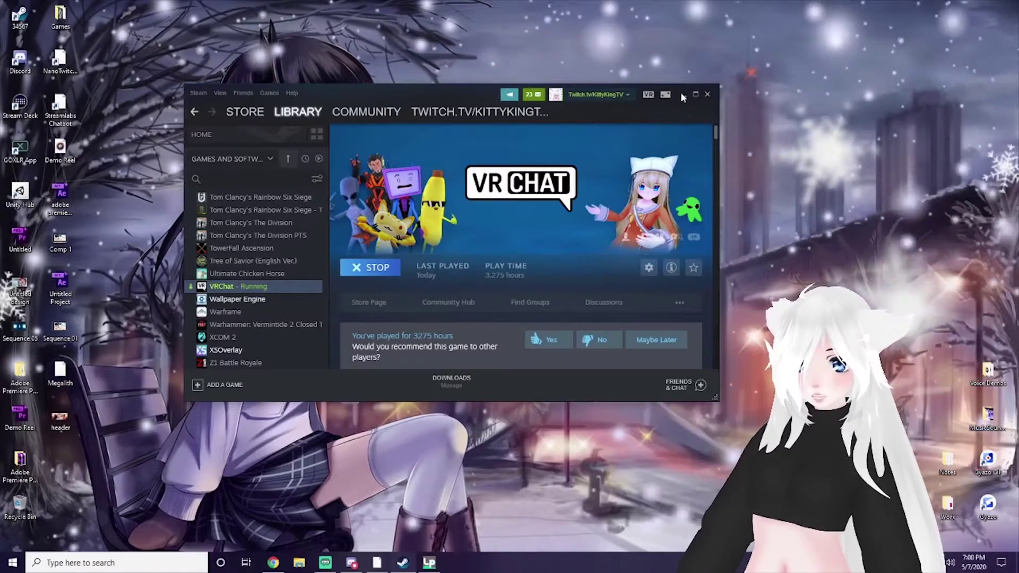
click(683, 93)
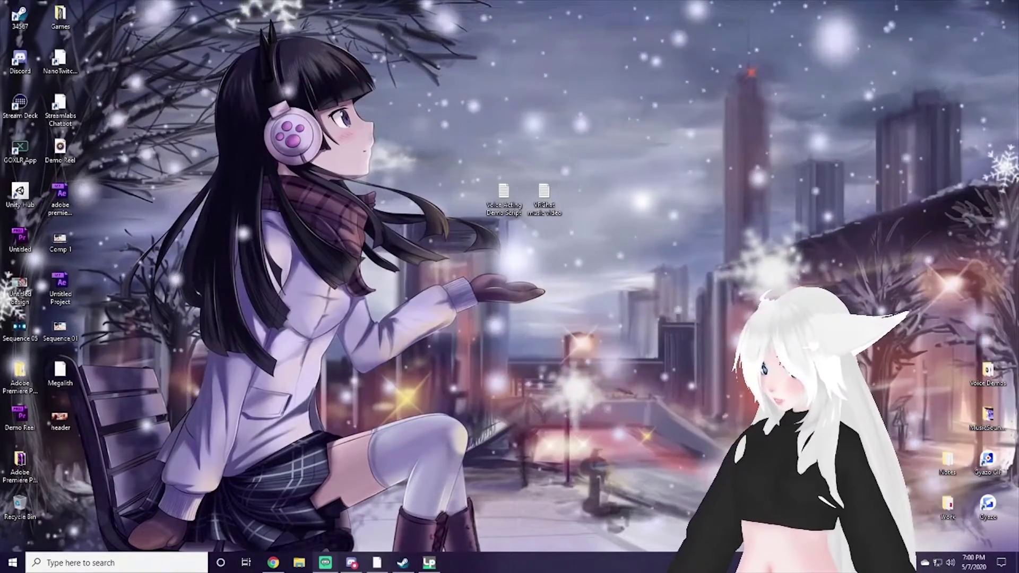
key(alt+Tab)
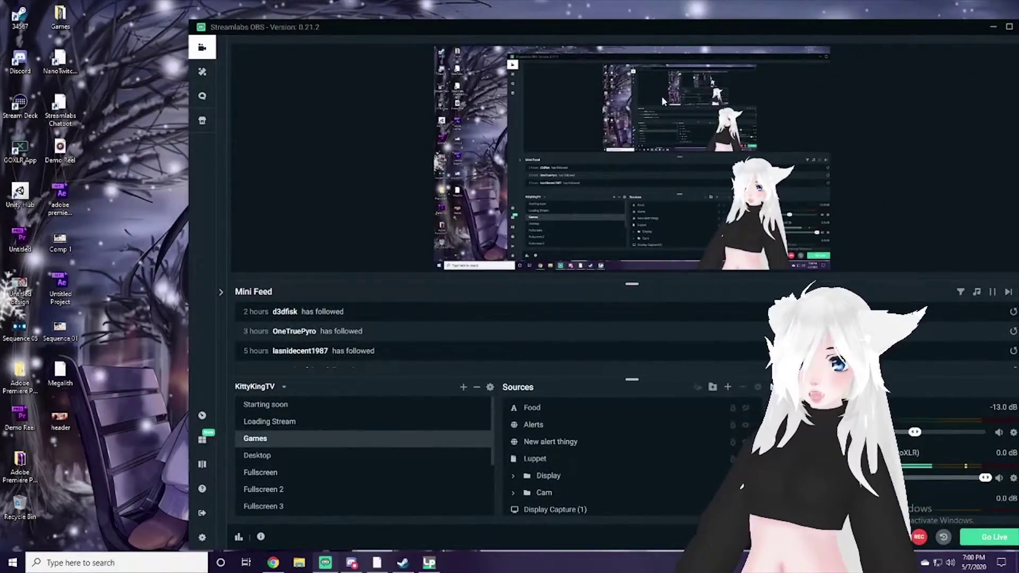
click(202, 537)
click(616, 25)
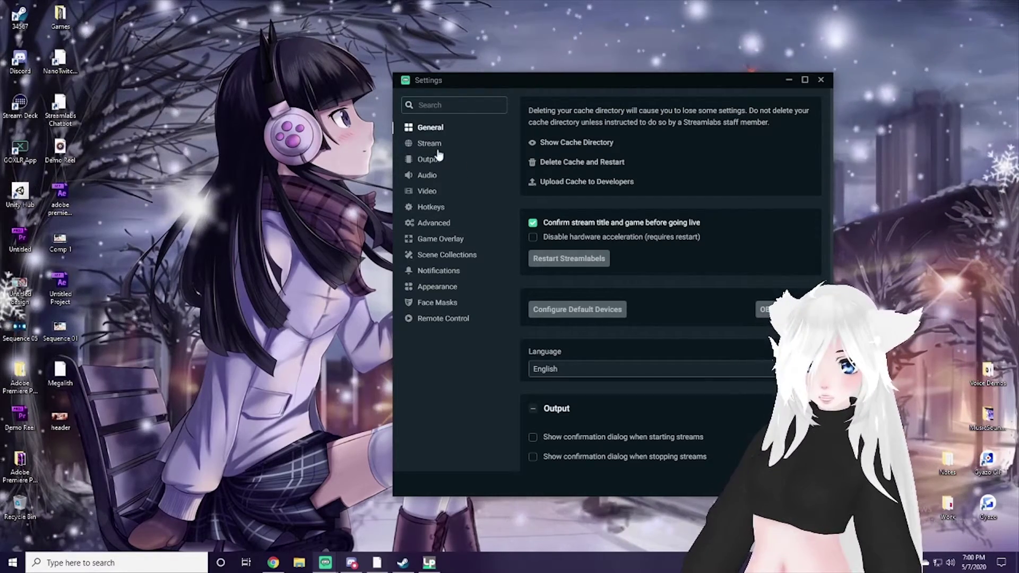
click(439, 159)
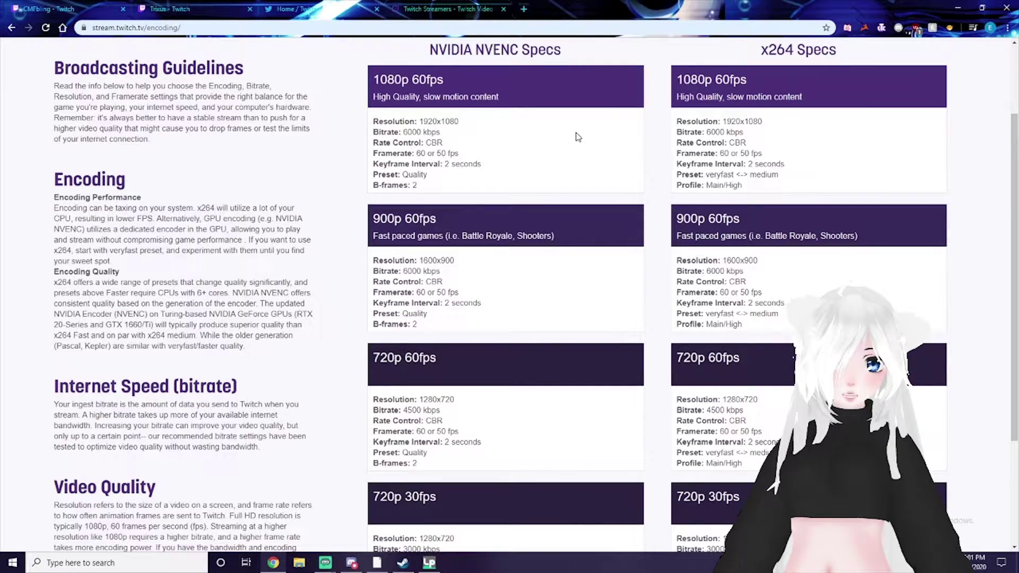
scroll(613, 257, down, 1)
scroll(587, 255, up, 3)
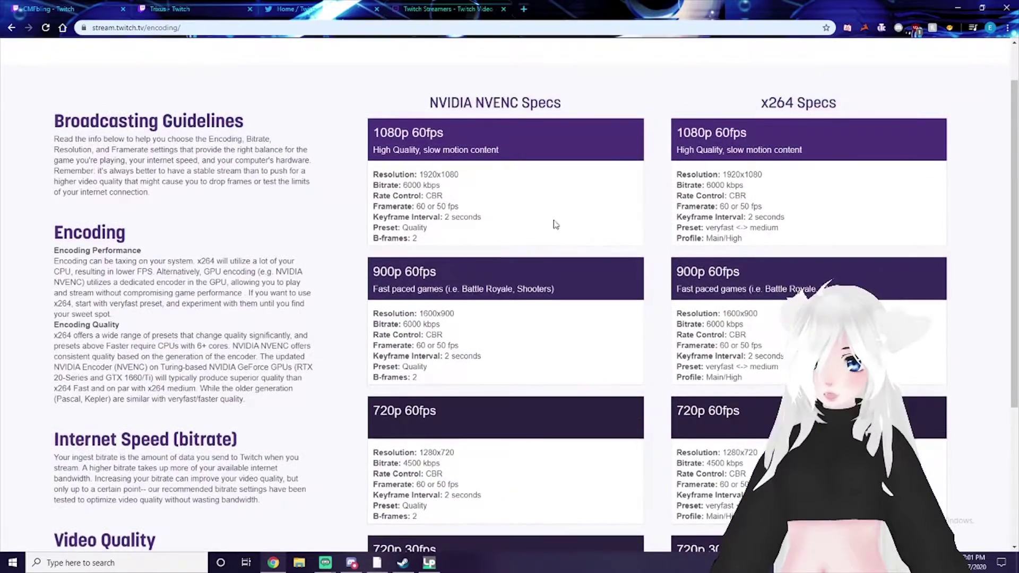
scroll(485, 222, down, 1)
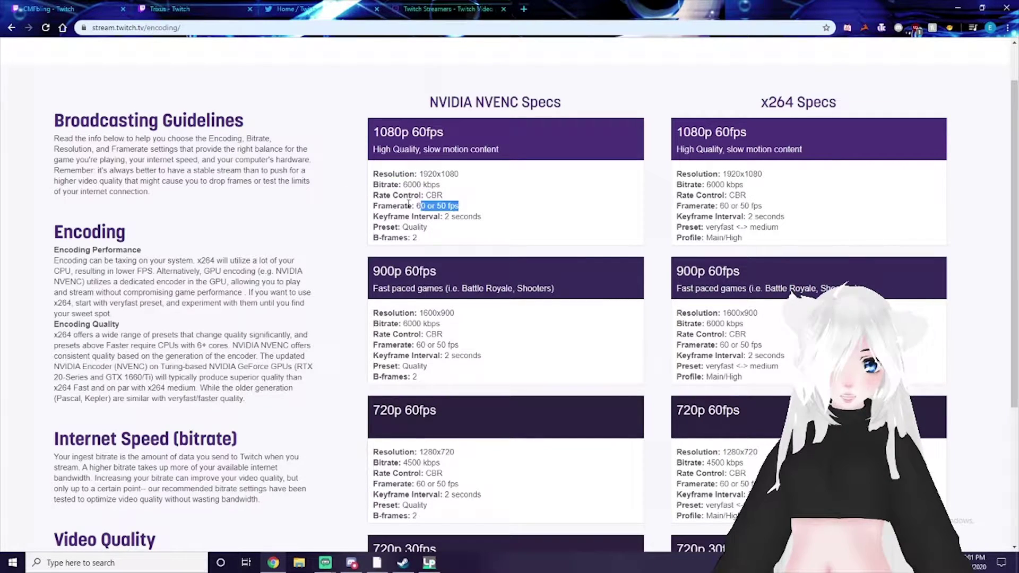
drag(420, 199, 442, 196)
click(541, 185)
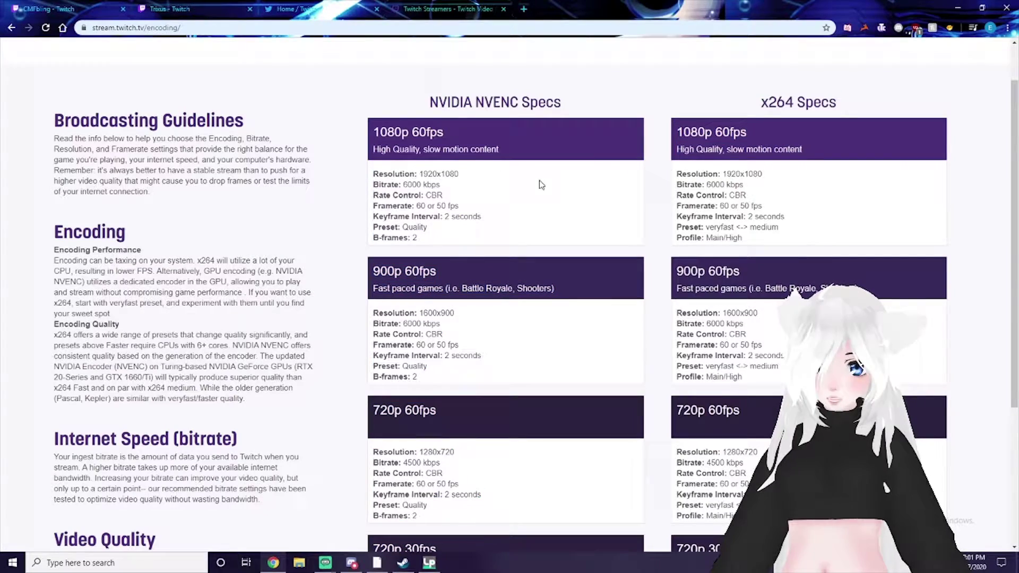
scroll(538, 149, down, 4)
scroll(649, 106, up, 5)
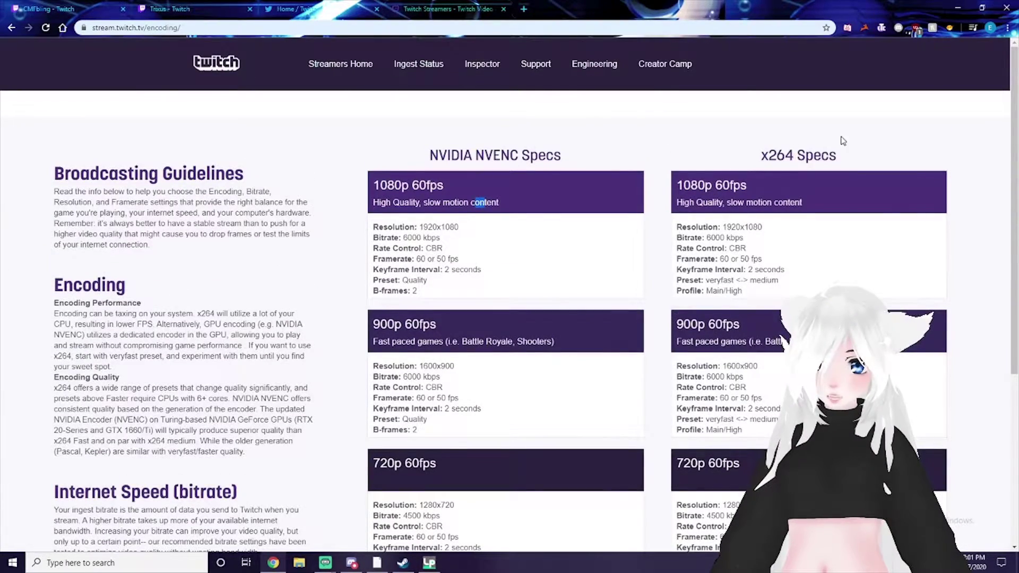
scroll(796, 185, down, 1)
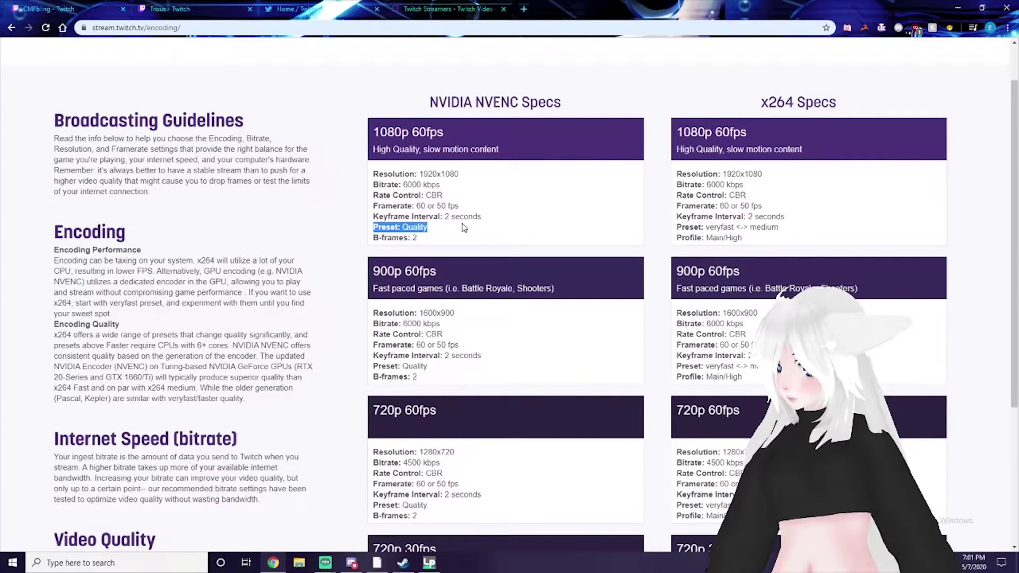
scroll(465, 220, down, 3)
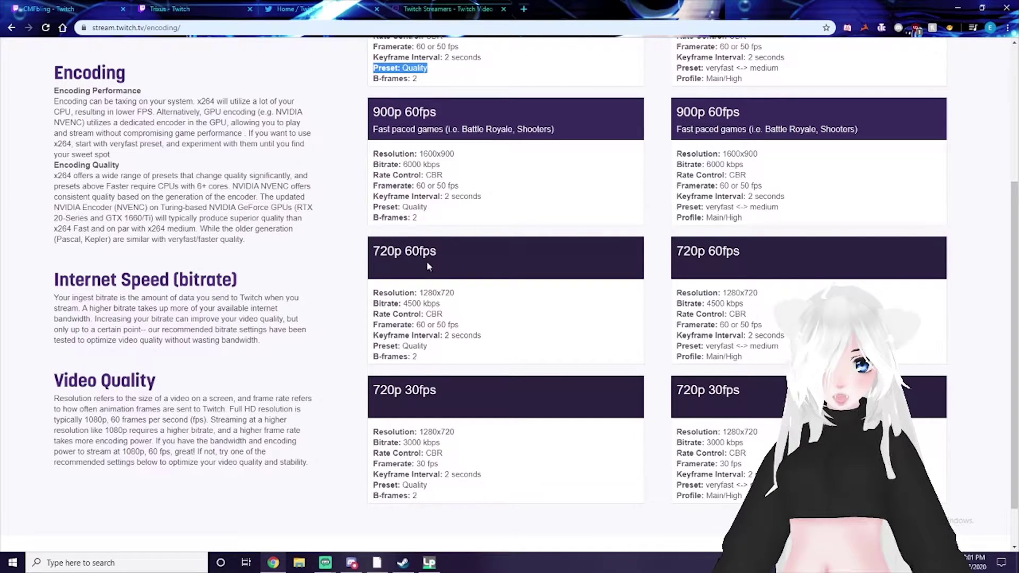
drag(373, 251, 434, 252)
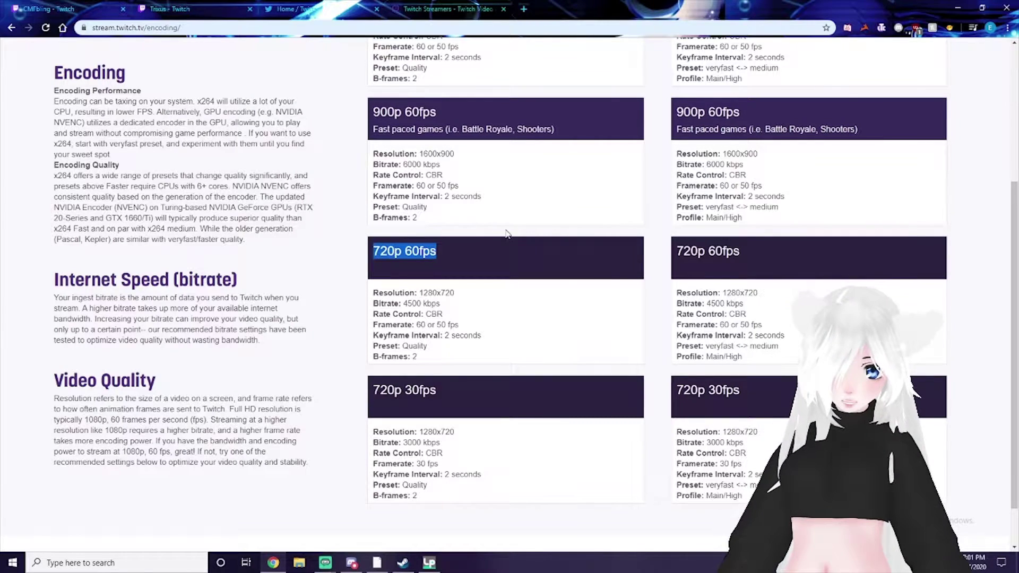
scroll(559, 298, up, 4)
mouse_move(458, 227)
mouse_down()
mouse_move(374, 185)
mouse_move(452, 212)
mouse_up()
drag(366, 186, 530, 271)
scroll(521, 263, down, 1)
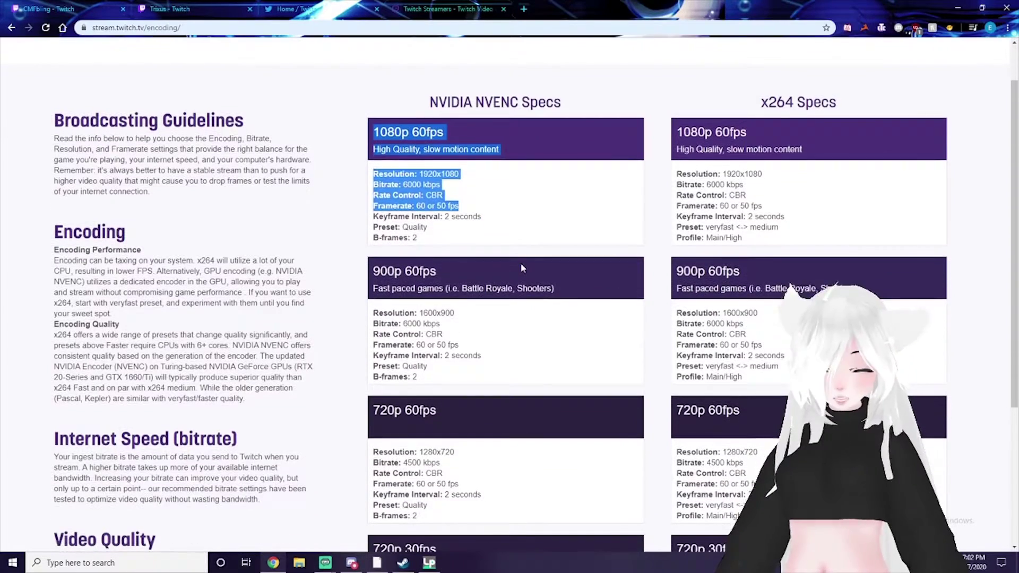
click(521, 263)
scroll(552, 266, down, 2)
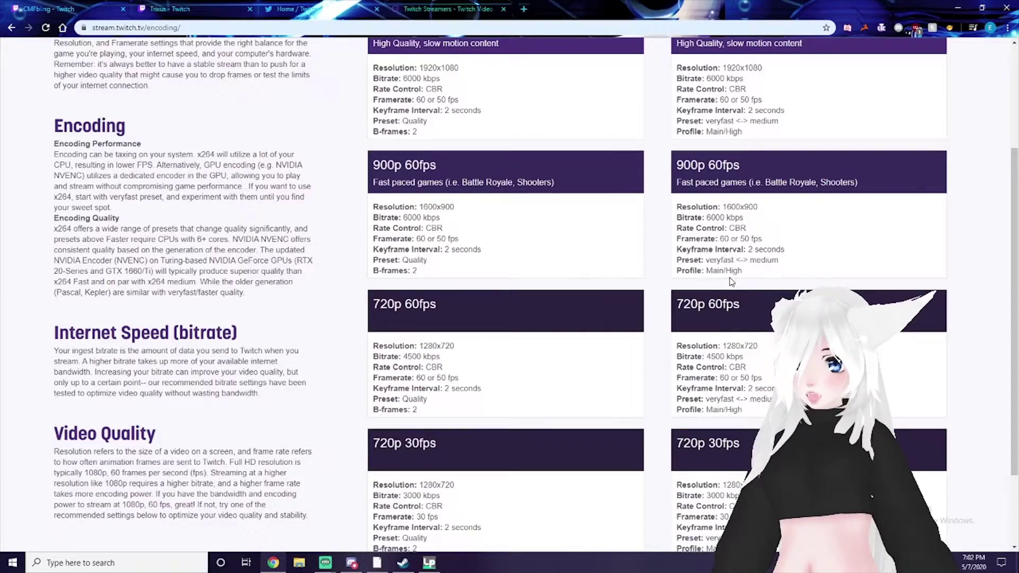
scroll(626, 244, up, 2)
scroll(490, 143, down, 4)
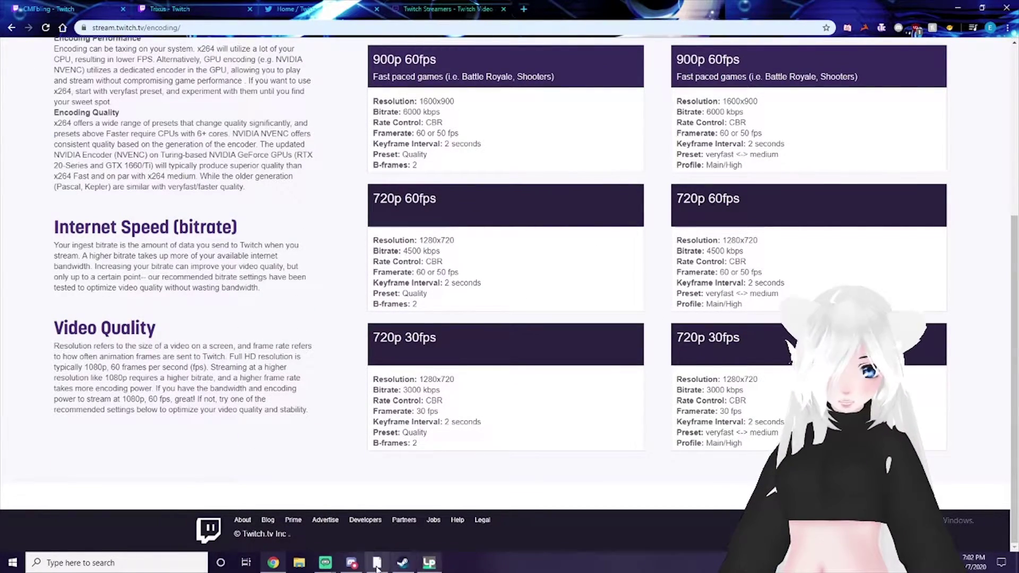
mouse_move(326, 563)
click(393, 514)
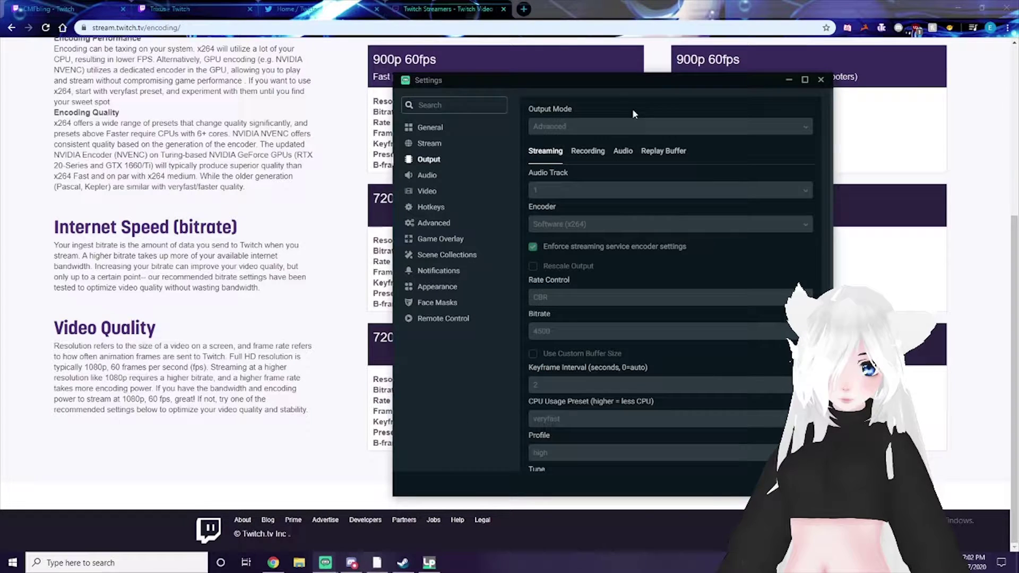
drag(706, 81, 212, 46)
scroll(651, 189, up, 5)
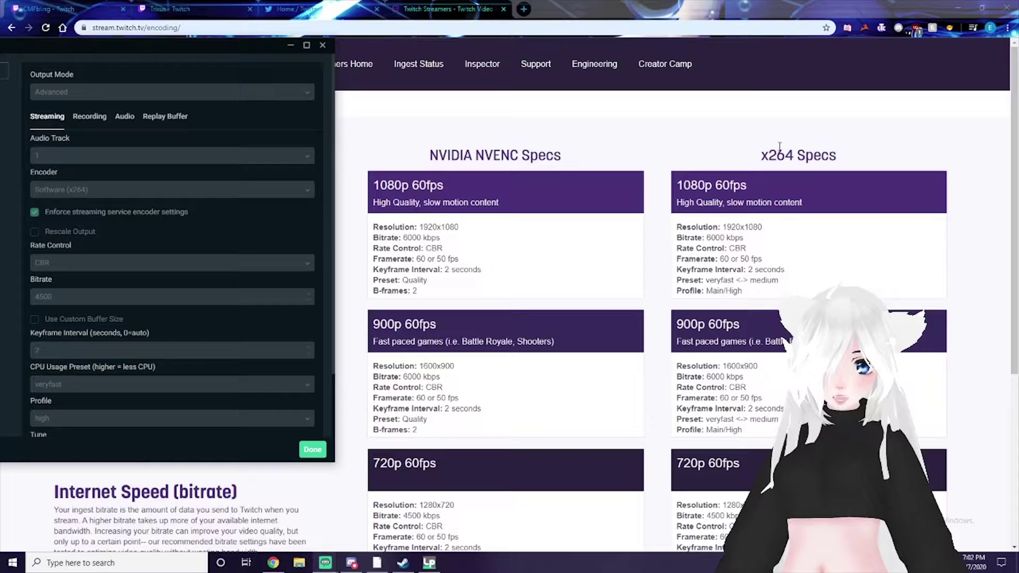
scroll(695, 239, down, 4)
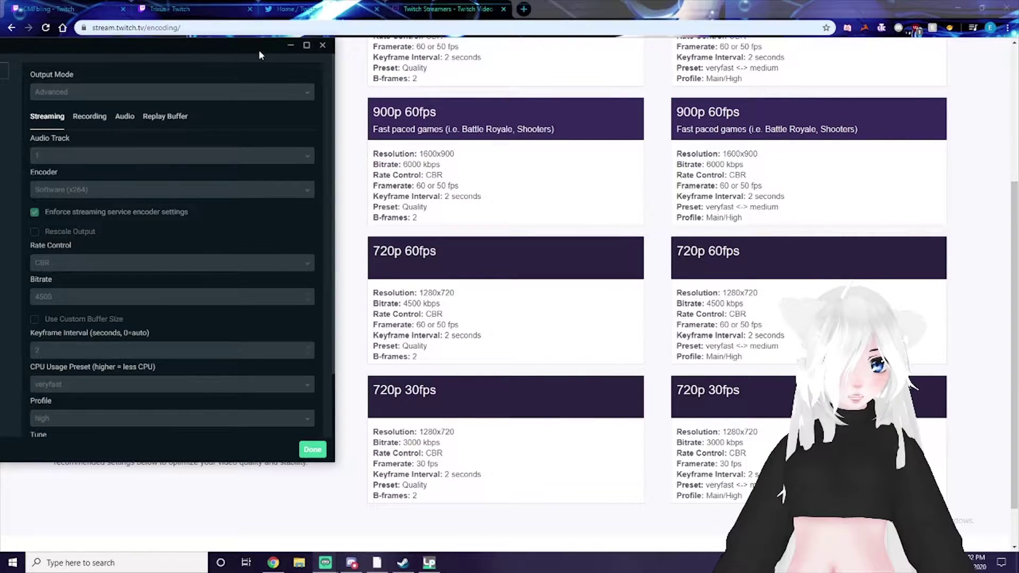
drag(260, 47, 433, 55)
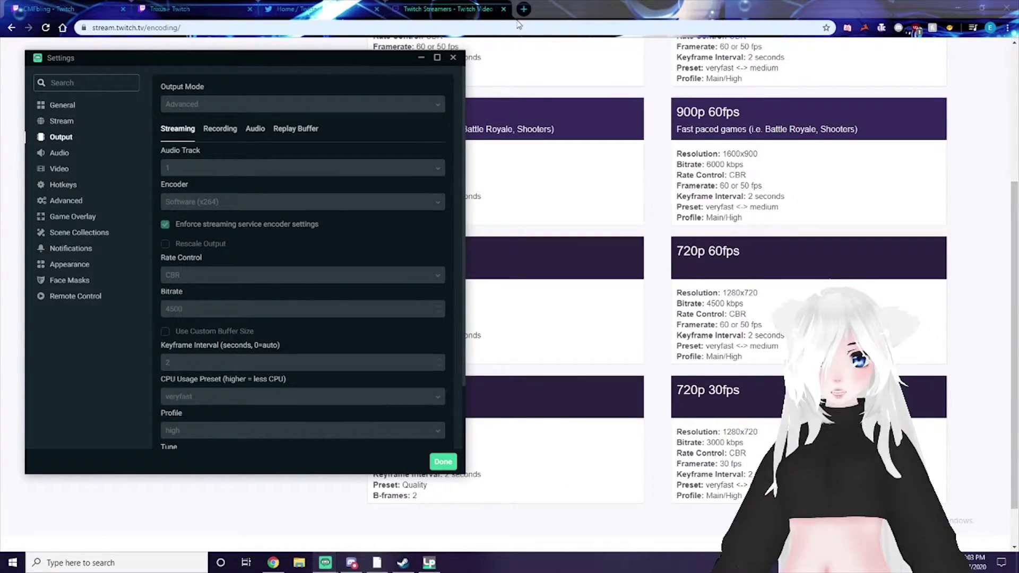
click(594, 19)
scroll(345, 141, up, 3)
scroll(361, 144, down, 2)
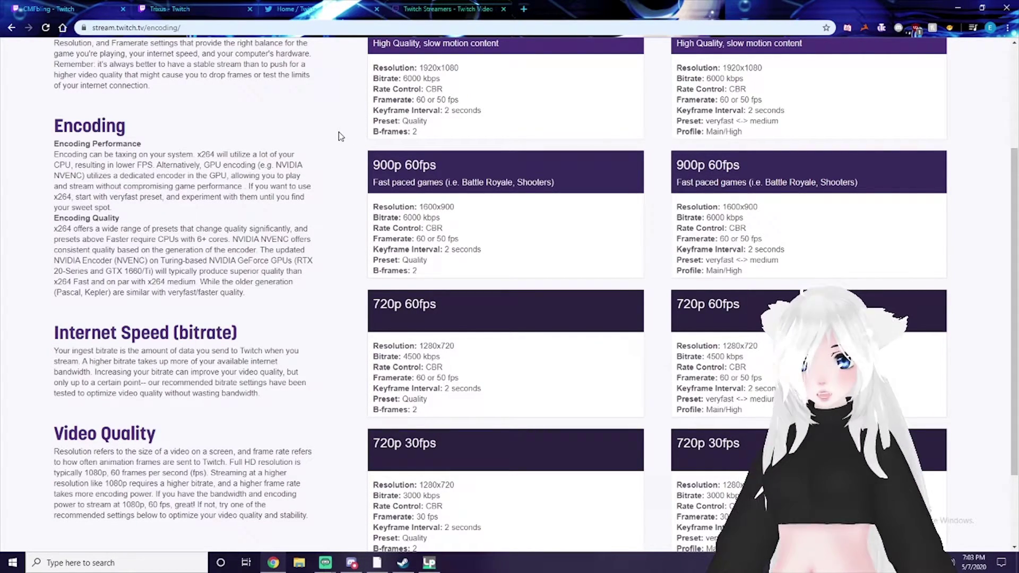
scroll(338, 132, up, 3)
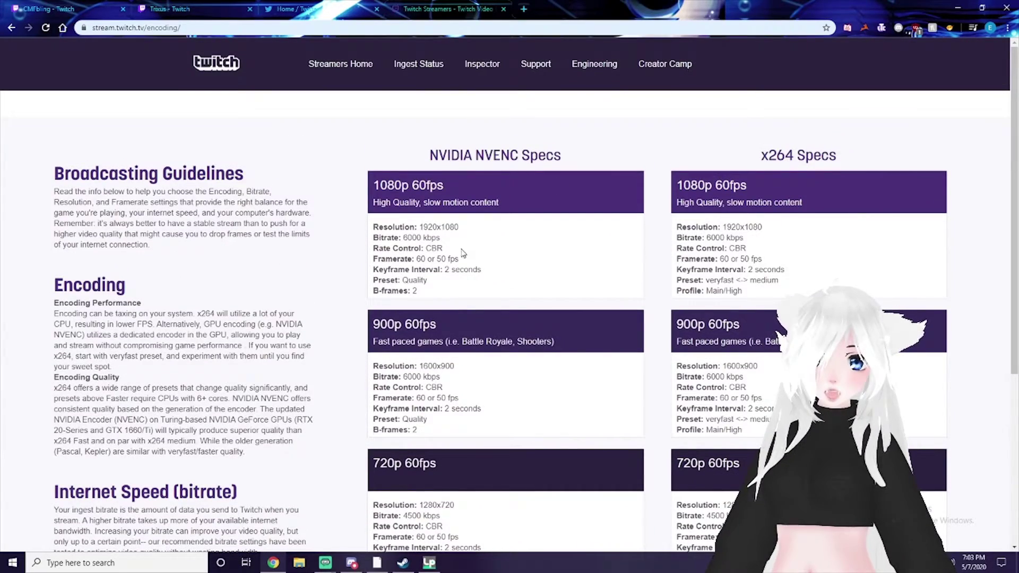
drag(462, 254, 456, 234)
scroll(478, 236, down, 5)
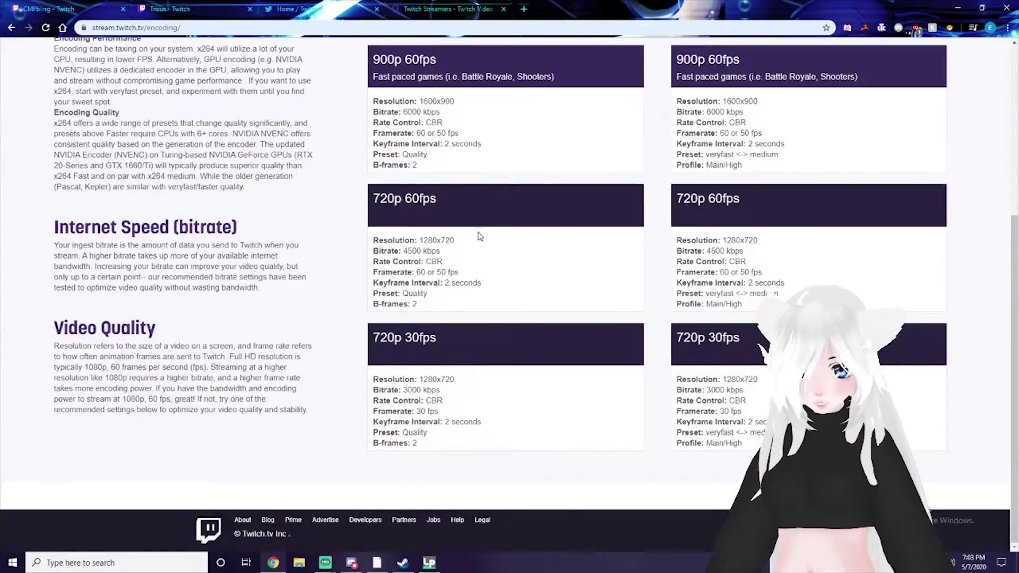
scroll(480, 236, up, 2)
scroll(488, 238, down, 3)
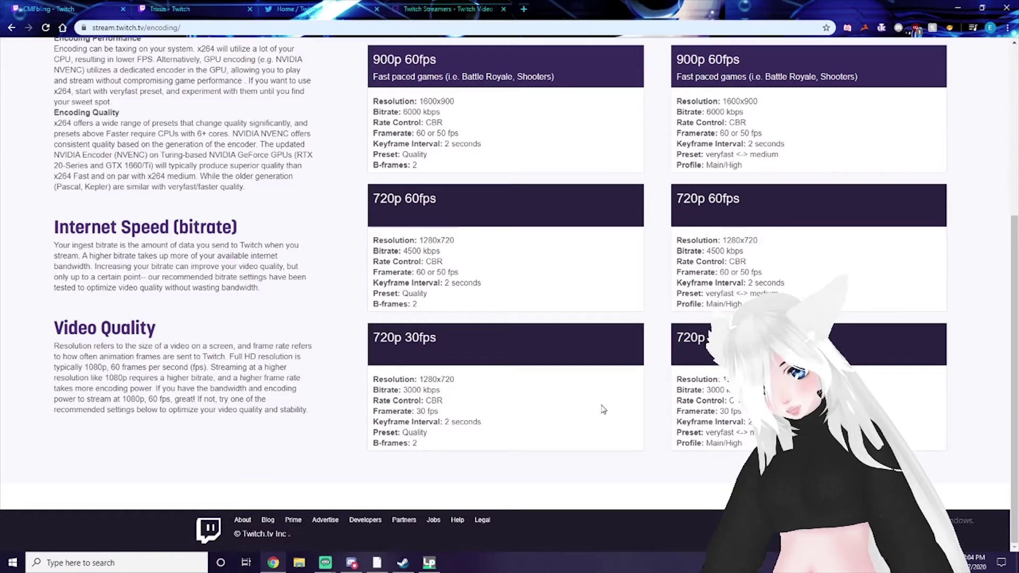
scroll(574, 348, up, 4)
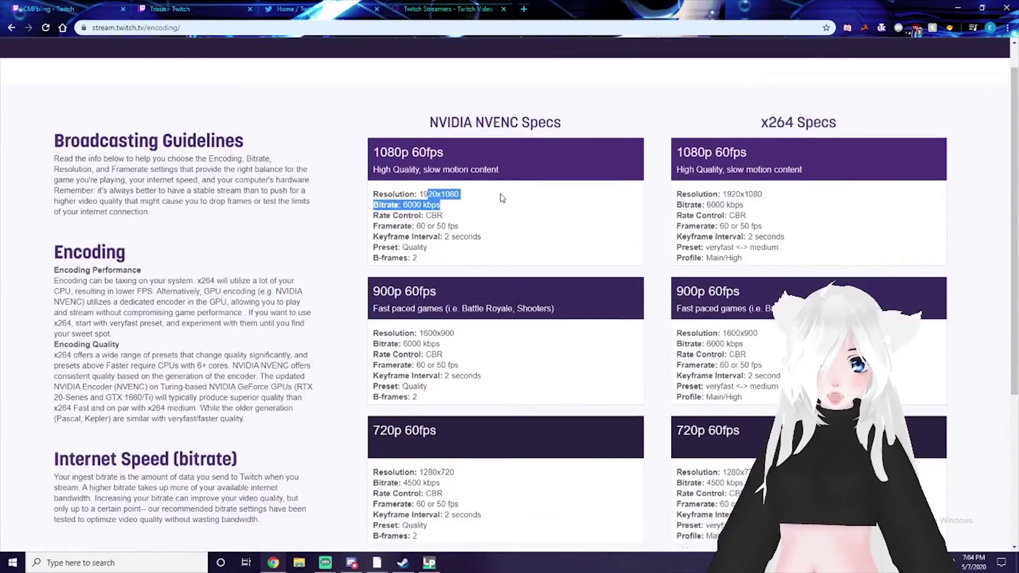
scroll(502, 198, down, 4)
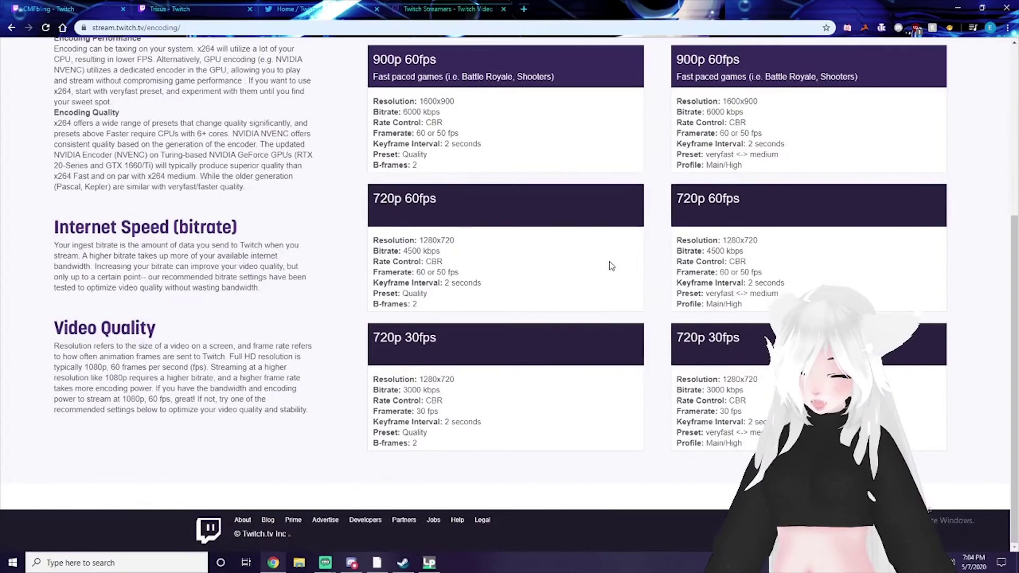